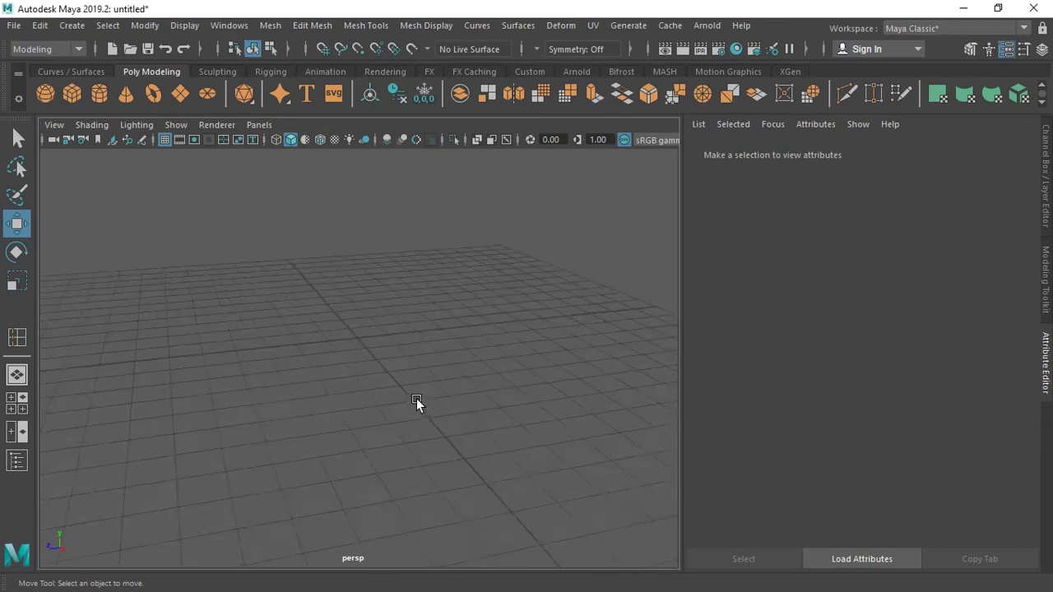
Step: Create a polygon cylinder at the origin and scale it up uniformly in all directions
{"action": "left_click", "coordinate": [99, 93]}
{"action": "key", "text": "r"}
{"action": "left_click_drag", "start_coordinate": [377, 346], "coordinate": [448, 364]}
{"action": "key", "text": "f"}
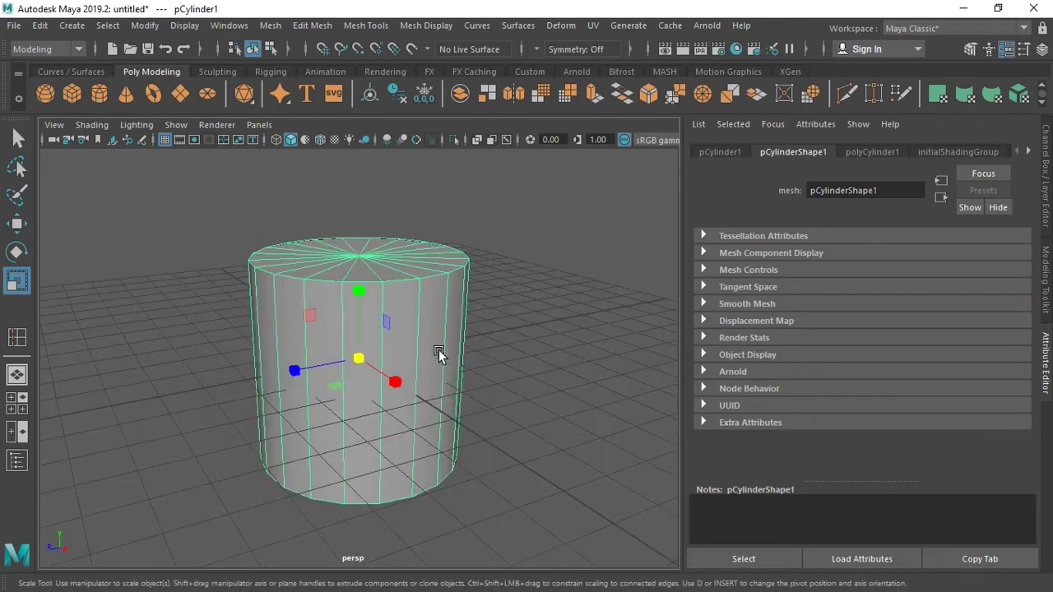
{"action": "right_click_drag", "start_coordinate": [456, 392], "coordinate": [375, 361], "text": "alt"}
{"action": "left_click_drag", "start_coordinate": [375, 362], "coordinate": [407, 331], "text": "alt"}
{"action": "middle_click_drag", "start_coordinate": [406, 330], "coordinate": [469, 305], "text": "alt"}
{"action": "right_click_drag", "start_coordinate": [469, 305], "coordinate": [549, 345], "text": "alt"}
{"action": "left_click_drag", "start_coordinate": [549, 346], "coordinate": [482, 346], "text": "alt"}
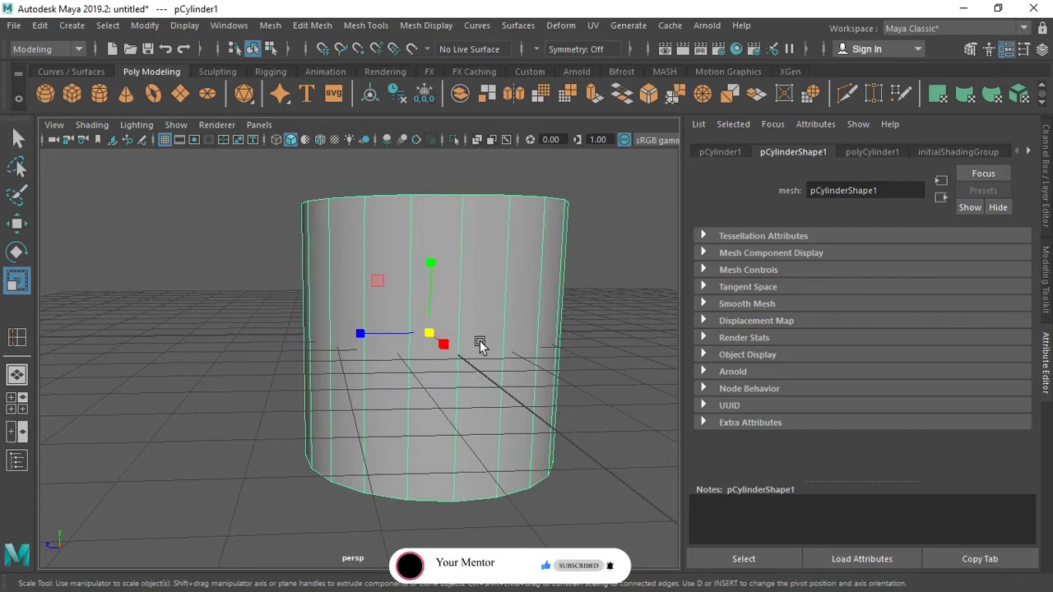
{"action": "left_click_drag", "start_coordinate": [546, 322], "coordinate": [474, 315], "text": "alt"}
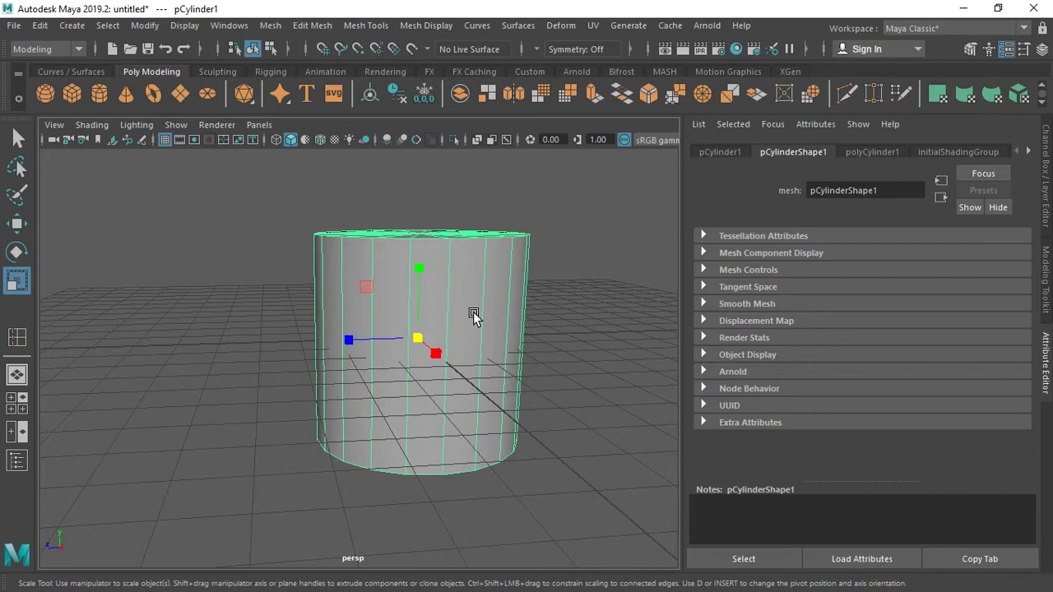
Step: Switch to edge selection, select the cylinder's vertical side edges, and connect them with one loop at Slide 0.5
{"action": "right_click_drag", "start_coordinate": [473, 312], "coordinate": [458, 123], "text": "alt"}
{"action": "left_click_drag", "start_coordinate": [454, 300], "coordinate": [443, 271], "text": "alt"}
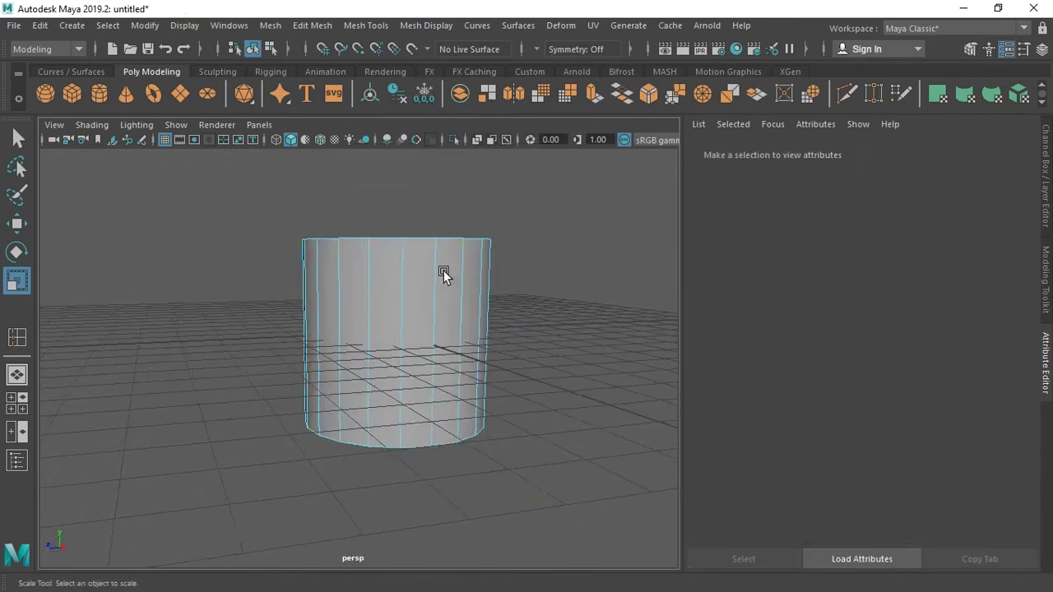
{"action": "scroll", "coordinate": [443, 271], "scroll_direction": "up", "scroll_amount": 3}
{"action": "left_click_drag", "start_coordinate": [187, 288], "coordinate": [236, 286]}
{"action": "left_click_drag", "start_coordinate": [493, 287], "coordinate": [430, 293]}
{"action": "right_click_drag", "start_coordinate": [421, 247], "coordinate": [413, 549]}
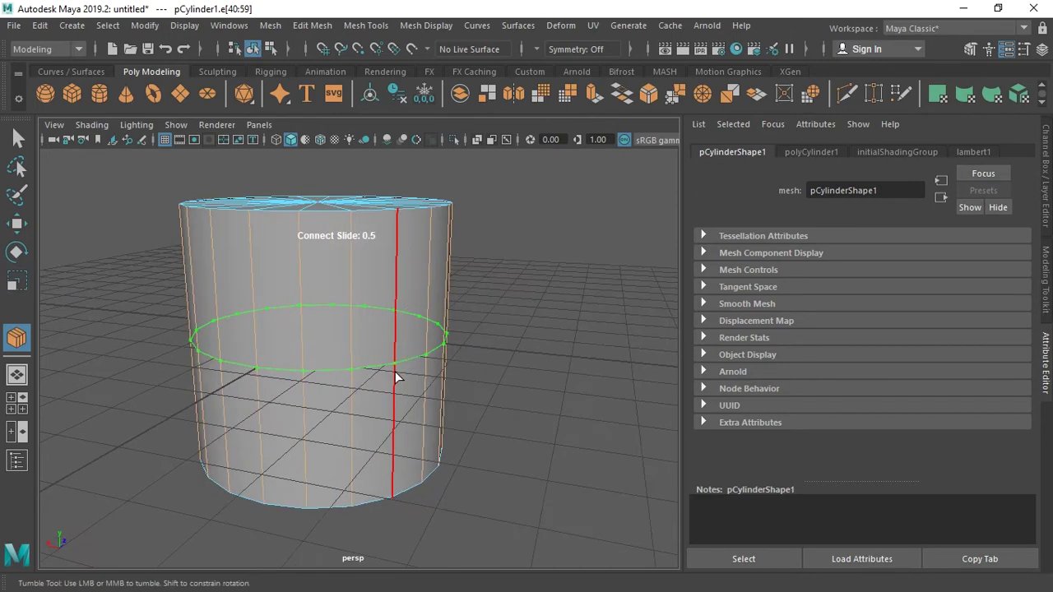
{"action": "left_click_drag", "start_coordinate": [437, 360], "coordinate": [436, 337], "text": "alt"}
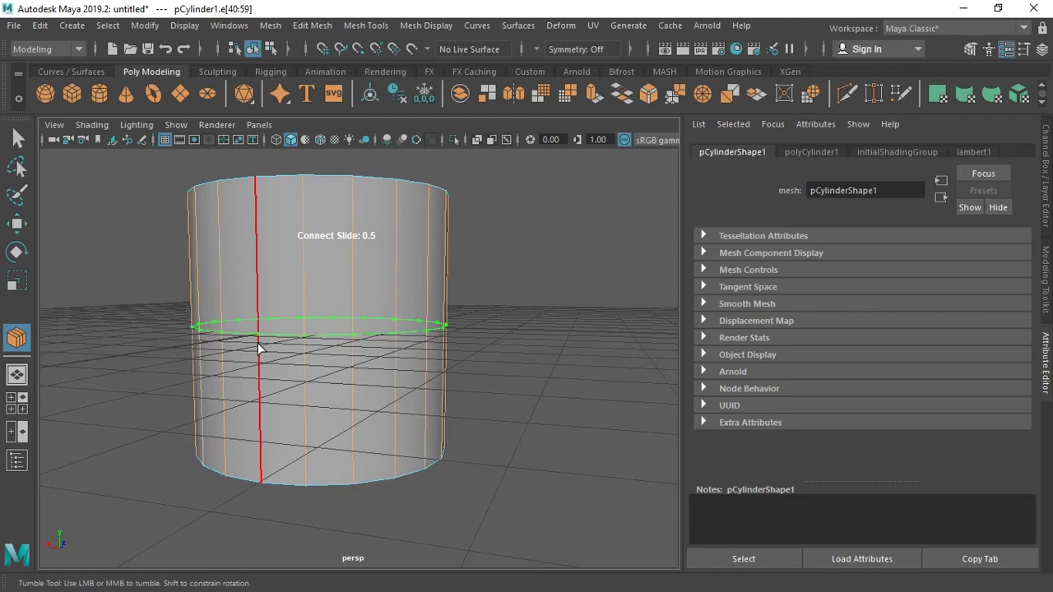
{"action": "key", "text": "w"}
Step: Select the vertical edges of the cylinder's upper half and connect them with an edge loop at Slide 0.5
{"action": "left_click_drag", "start_coordinate": [432, 339], "coordinate": [389, 322], "text": "alt"}
{"action": "left_click_drag", "start_coordinate": [151, 263], "coordinate": [396, 273]}
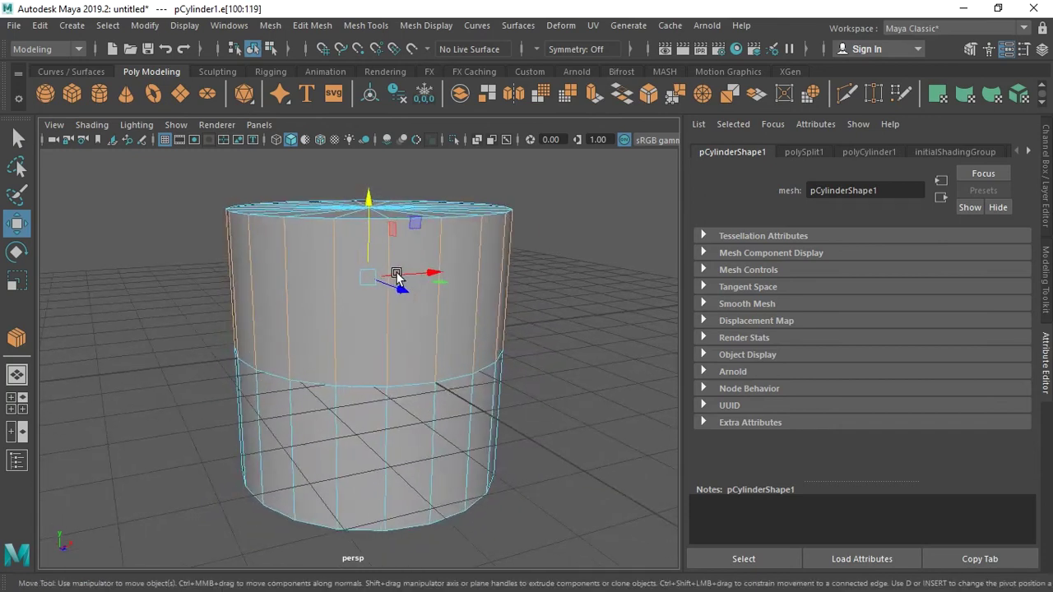
{"action": "right_click", "coordinate": [409, 245], "text": "shift"}
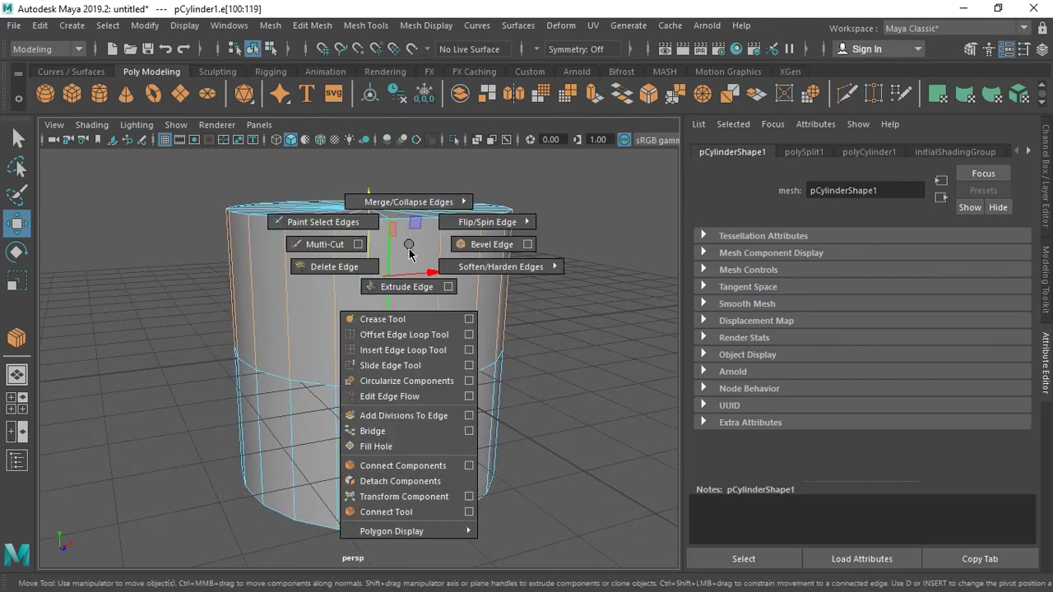
{"action": "left_click", "coordinate": [387, 512]}
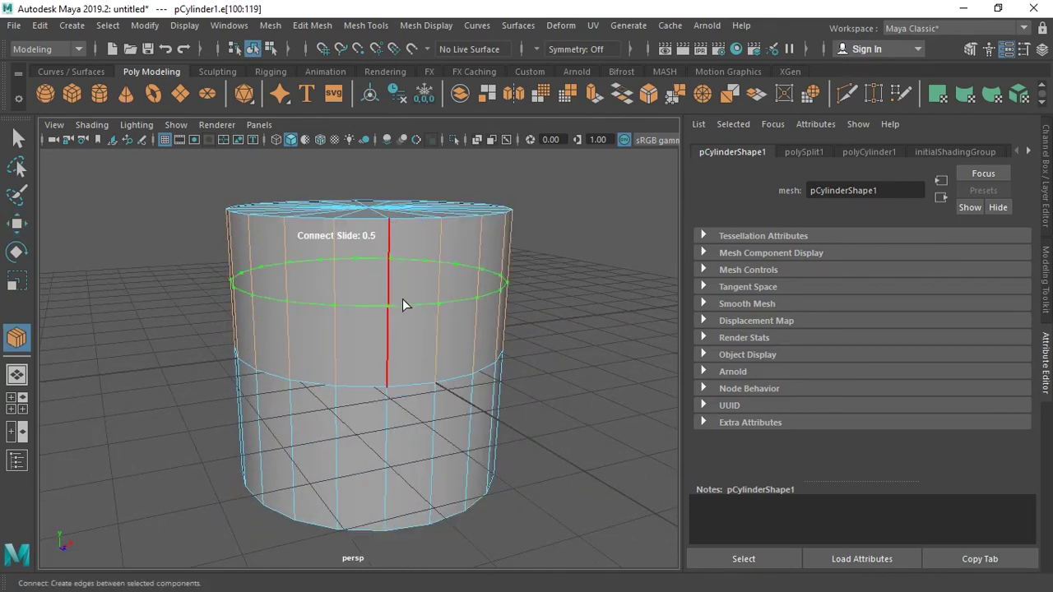
{"action": "key", "text": "w"}
Step: Select the vertical edges of the cylinder's lower half and connect them with an edge loop at Slide 0.5
{"action": "left_click_drag", "start_coordinate": [524, 273], "coordinate": [521, 269], "text": "alt"}
{"action": "right_click_drag", "start_coordinate": [521, 270], "coordinate": [445, 274], "text": "alt"}
{"action": "middle_click_drag", "start_coordinate": [445, 274], "coordinate": [449, 250], "text": "alt"}
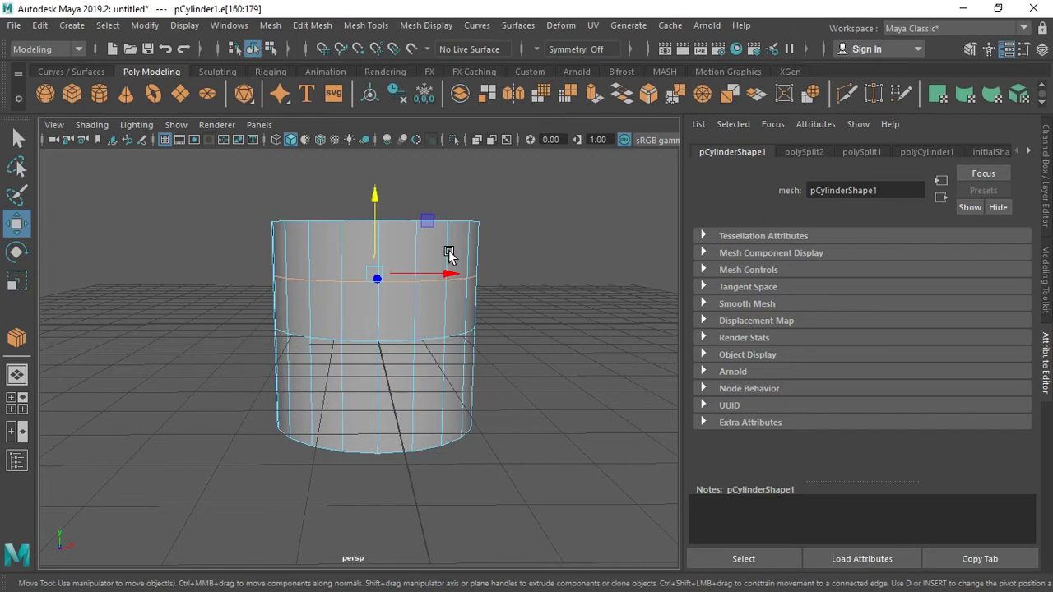
{"action": "right_click_drag", "start_coordinate": [406, 209], "coordinate": [424, 329], "text": "alt"}
{"action": "middle_click_drag", "start_coordinate": [424, 329], "coordinate": [424, 278], "text": "alt"}
{"action": "left_click_drag", "start_coordinate": [423, 278], "coordinate": [421, 273], "text": "alt"}
{"action": "left_click_drag", "start_coordinate": [378, 303], "coordinate": [378, 254], "text": "alt"}
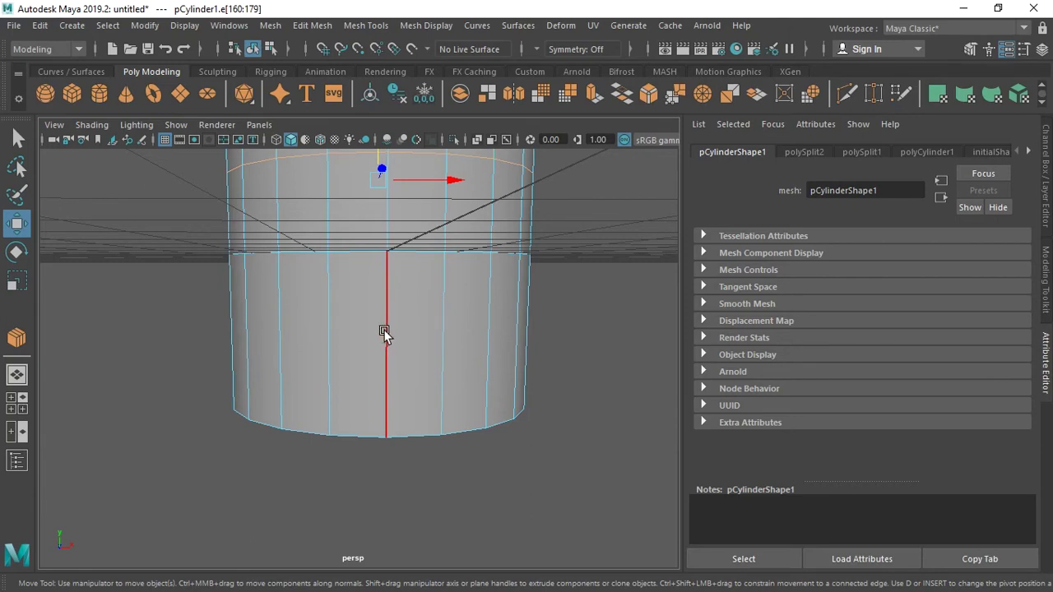
{"action": "left_click_drag", "start_coordinate": [630, 321], "coordinate": [271, 326]}
{"action": "left_click_drag", "start_coordinate": [436, 332], "coordinate": [340, 327], "text": "alt"}
{"action": "right_click", "coordinate": [392, 280], "text": "shift"}
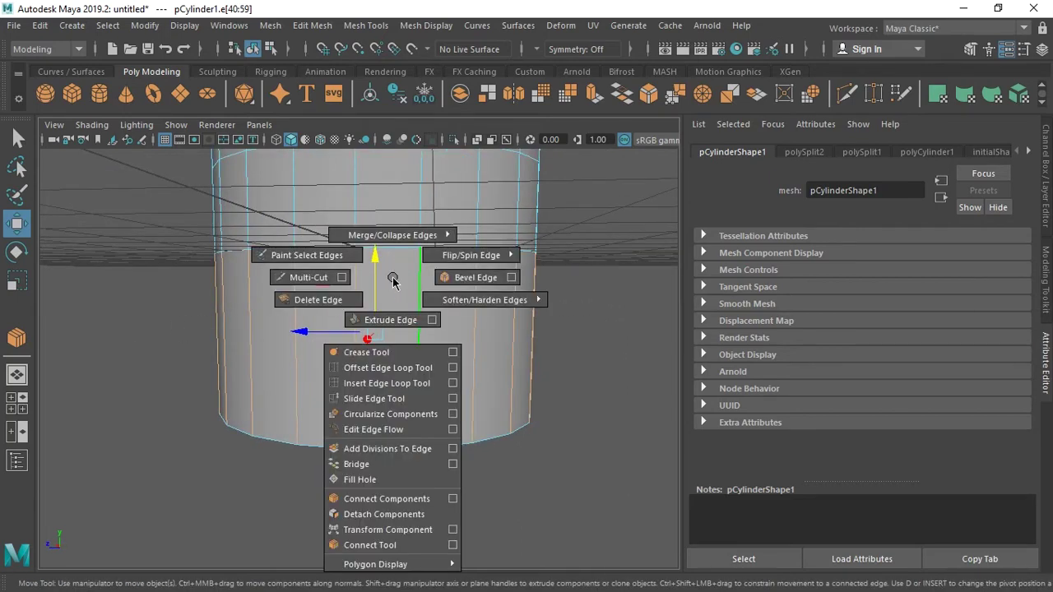
{"action": "left_click", "coordinate": [391, 544]}
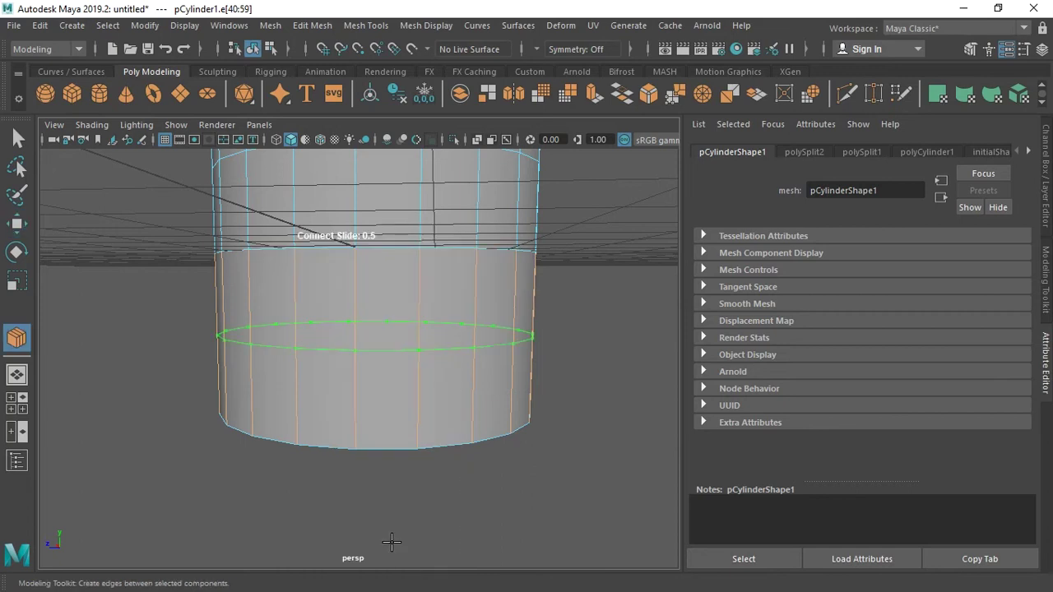
{"action": "left_click_drag", "start_coordinate": [531, 329], "coordinate": [496, 301], "text": "alt"}
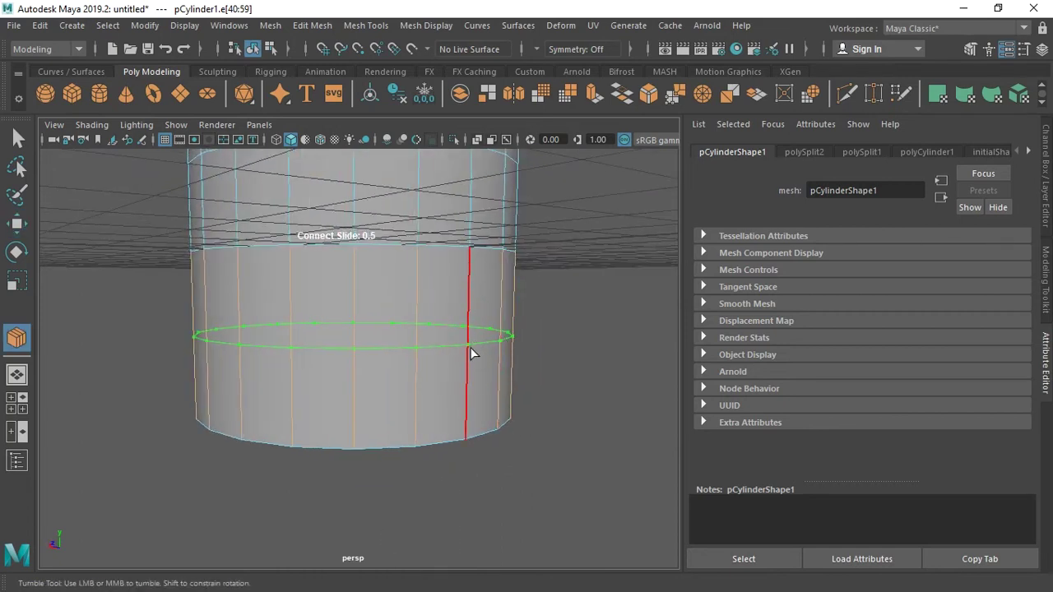
{"action": "key", "text": "w"}
Step: Select the full ring of vertical edges between the cylinder's middle loop and the next loop above it
{"action": "left_click_drag", "start_coordinate": [536, 346], "coordinate": [423, 271], "text": "alt"}
{"action": "left_click_drag", "start_coordinate": [413, 302], "coordinate": [369, 265], "text": "alt"}
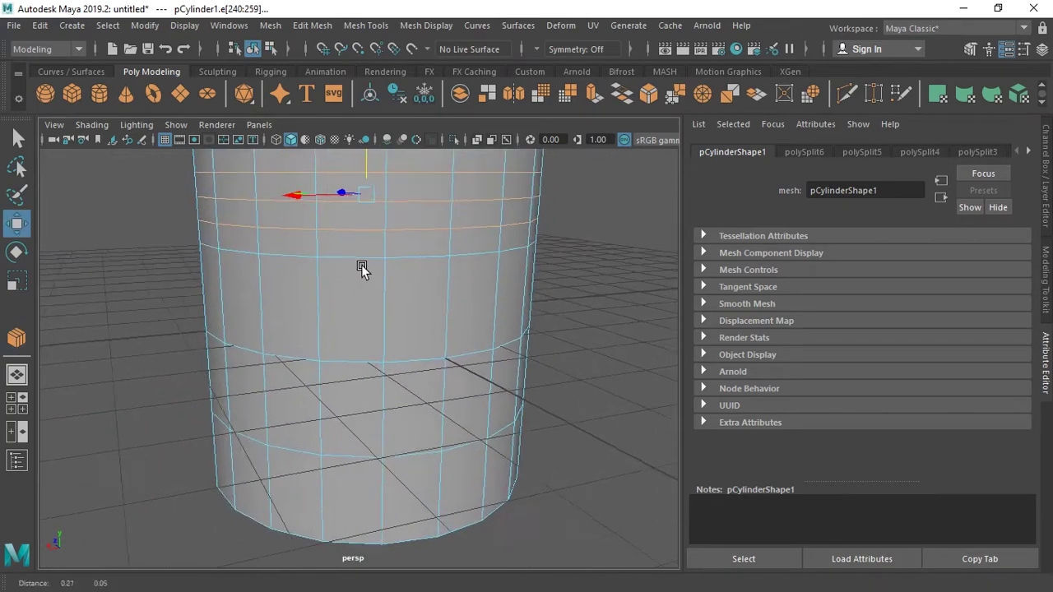
{"action": "scroll", "coordinate": [355, 291], "scroll_direction": "up", "scroll_amount": 4}
{"action": "left_click", "coordinate": [257, 247]}
{"action": "double_click", "coordinate": [369, 260]}
{"action": "scroll", "coordinate": [383, 265], "scroll_direction": "down", "scroll_amount": 5}
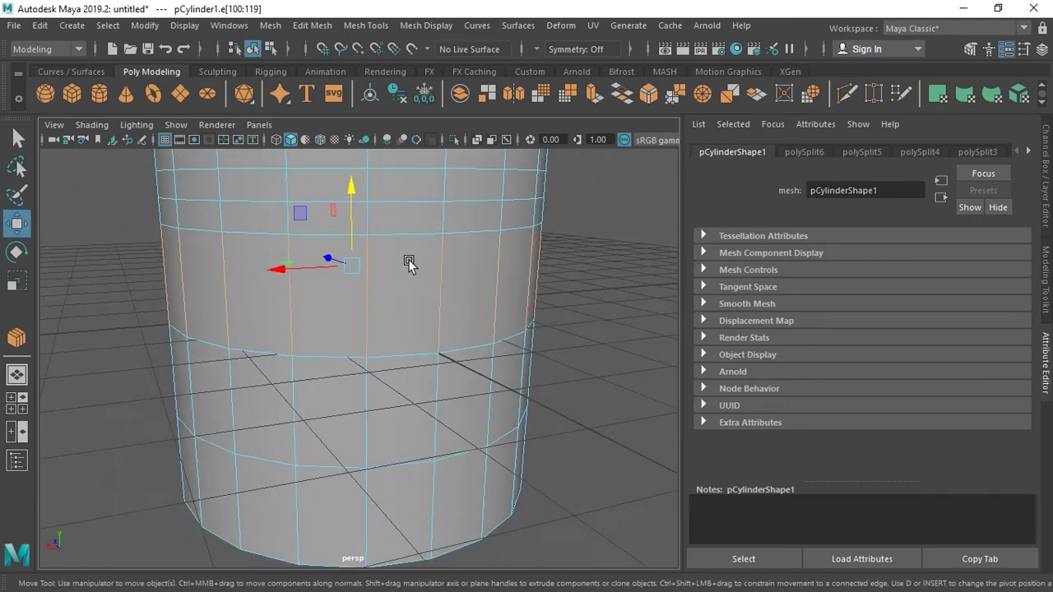
{"action": "right_click_drag", "start_coordinate": [400, 244], "coordinate": [407, 251], "text": "alt"}
{"action": "middle_click_drag", "start_coordinate": [406, 251], "coordinate": [409, 257], "text": "alt"}
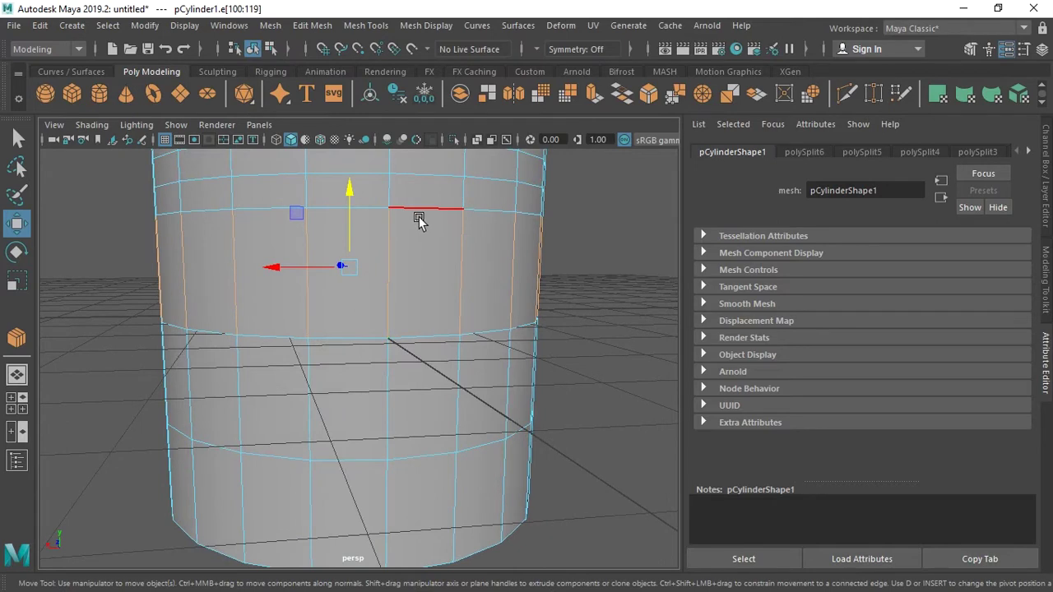
Step: Start the Connect Tool on the selected ring with its options, setting Slide to 0.1 and Segments to 1
{"action": "right_click", "coordinate": [419, 223], "text": "shift"}
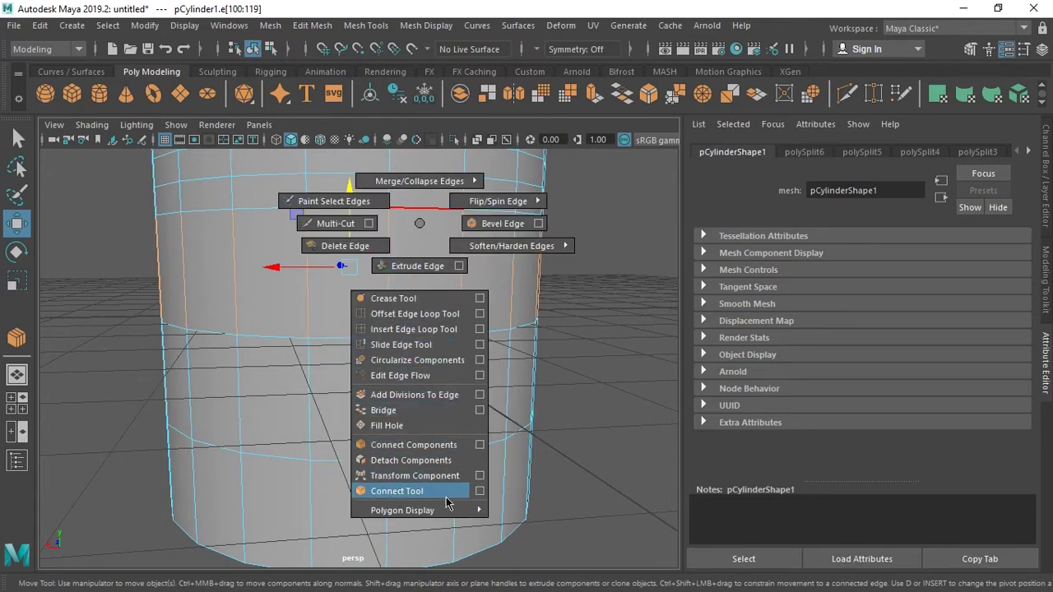
{"action": "left_click", "coordinate": [480, 491]}
{"action": "left_click_drag", "start_coordinate": [605, 125], "coordinate": [585, 165]}
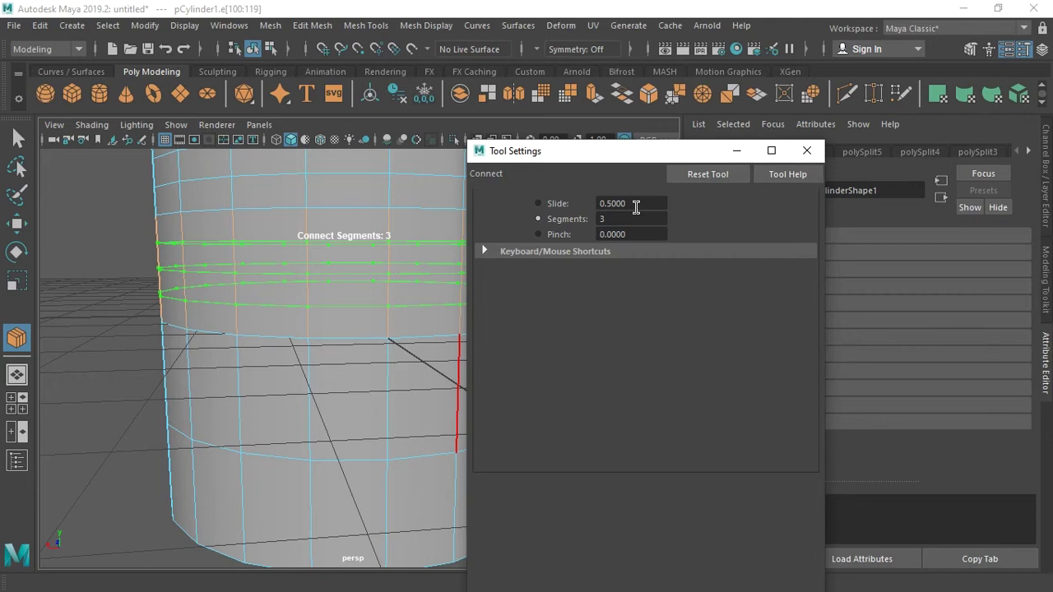
{"action": "left_click_drag", "start_coordinate": [635, 208], "coordinate": [591, 214]}
{"action": "type", "text": "0.1"}
{"action": "left_click", "coordinate": [623, 219]}
{"action": "key", "text": "BackSpace"}
{"action": "type", "text": "1"}
{"action": "key", "text": "Return"}
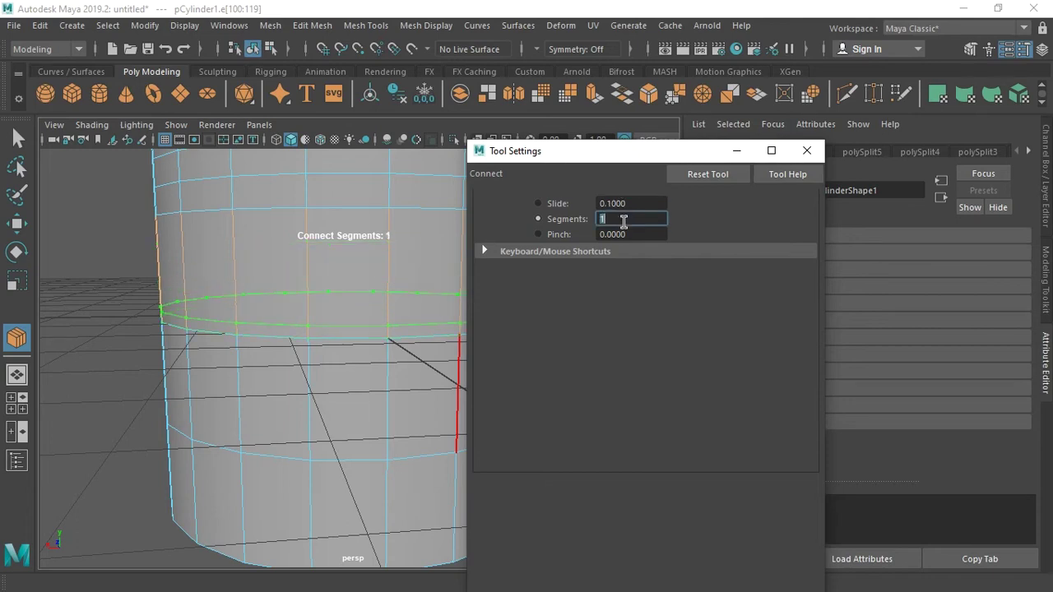
Step: Minimise the tool settings and complete the new edge loop just above the cylinder's middle loop
{"action": "left_click", "coordinate": [740, 153]}
{"action": "left_click_drag", "start_coordinate": [561, 300], "coordinate": [519, 307], "text": "alt"}
{"action": "scroll", "coordinate": [532, 366], "scroll_direction": "up", "scroll_amount": 3}
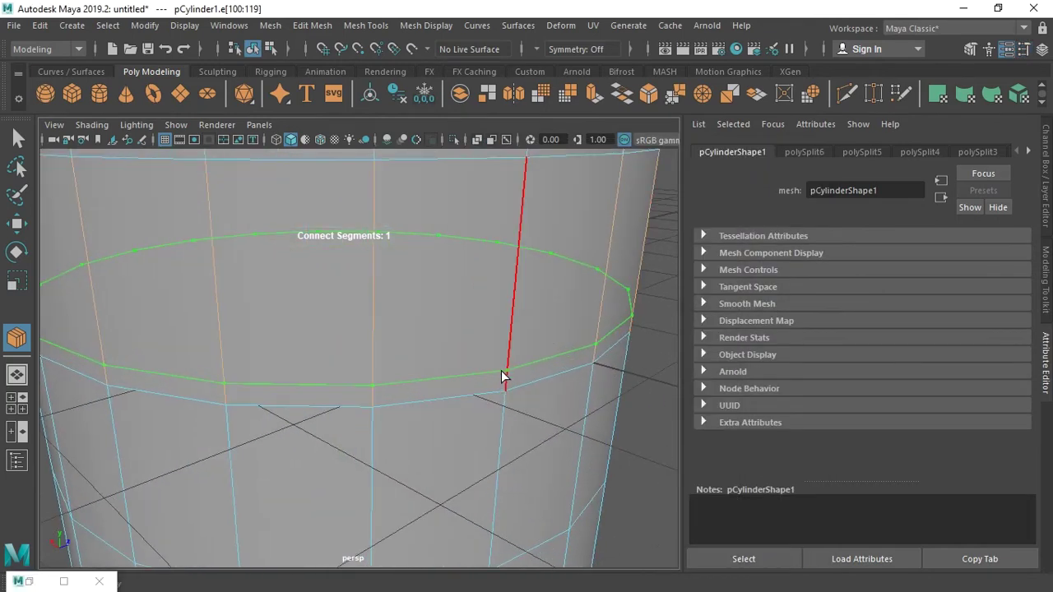
{"action": "left_click_drag", "start_coordinate": [502, 375], "coordinate": [442, 304], "text": "alt"}
{"action": "scroll", "coordinate": [409, 305], "scroll_direction": "down", "scroll_amount": 3}
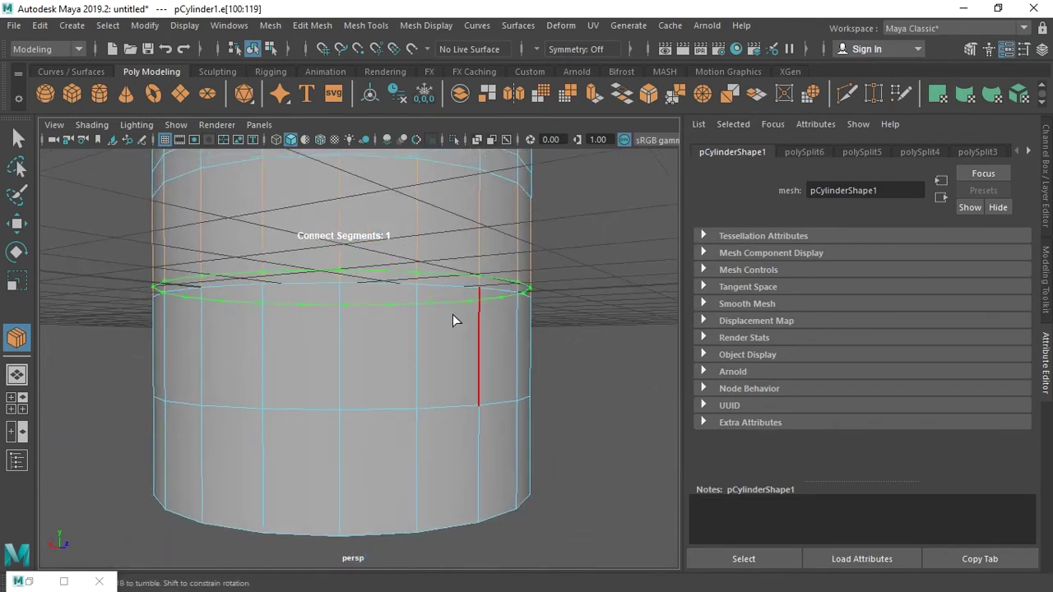
{"action": "key", "text": "w"}
Step: Select the ring of vertical edges just below the middle loop and start connecting it with Slide set to 0.5
{"action": "left_click", "coordinate": [348, 338]}
{"action": "double_click", "coordinate": [415, 344], "text": "shift"}
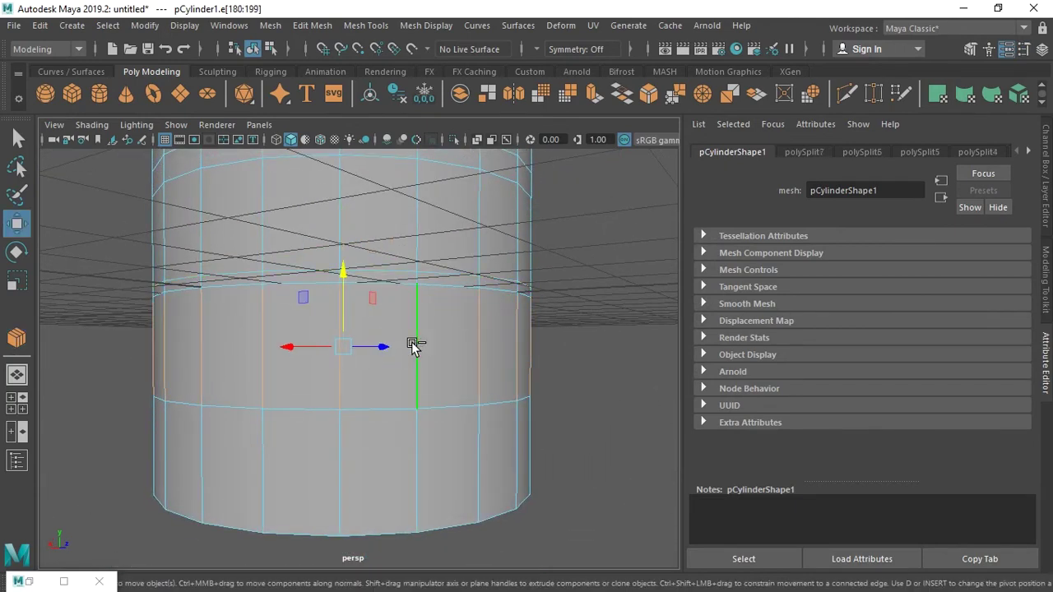
{"action": "right_click_drag", "start_coordinate": [447, 290], "coordinate": [510, 559], "text": "shift"}
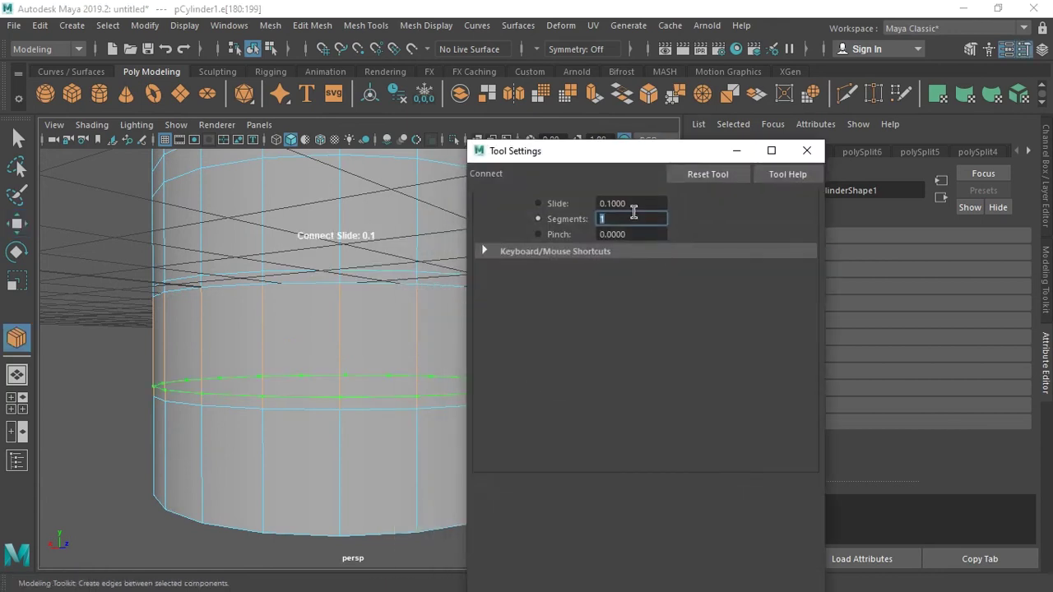
{"action": "left_click_drag", "start_coordinate": [647, 206], "coordinate": [578, 207]}
{"action": "type", "text": "0.5"}
{"action": "key", "text": "Return"}
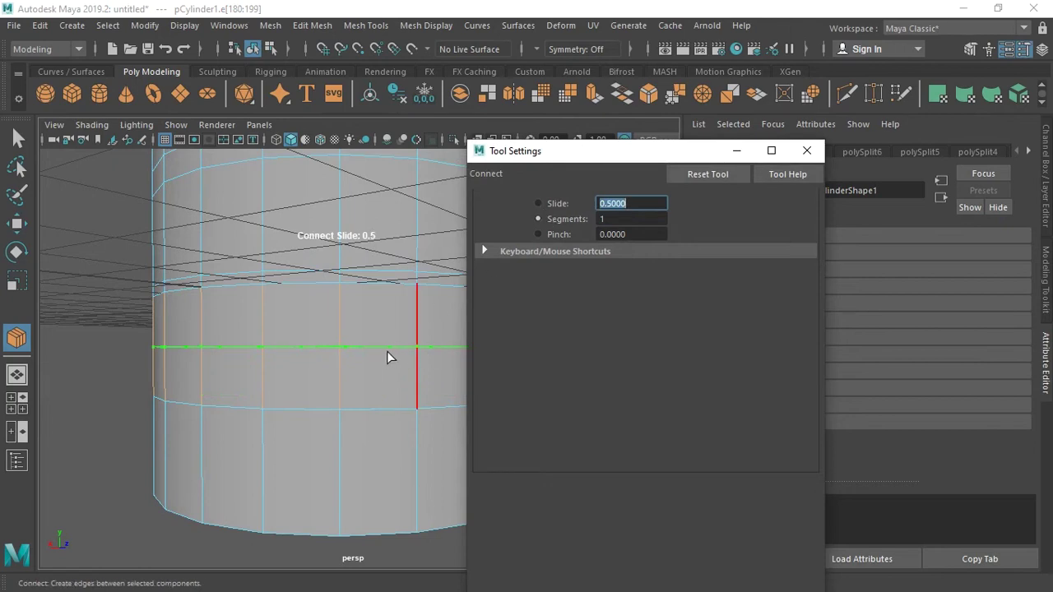
Step: Try the connection with 2 segments and Pinch values of 1, 2 and 0
{"action": "left_click", "coordinate": [642, 235]}
{"action": "double_click", "coordinate": [625, 236]}
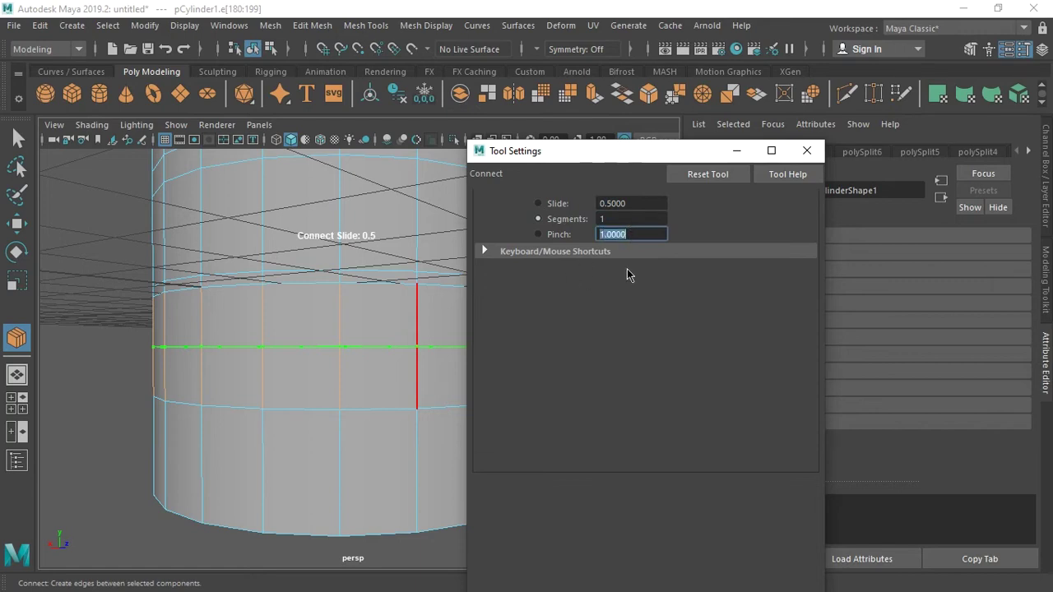
{"action": "key", "text": "Return"}
{"action": "left_click", "coordinate": [631, 218]}
{"action": "type", "text": "2"}
{"action": "left_click", "coordinate": [634, 234]}
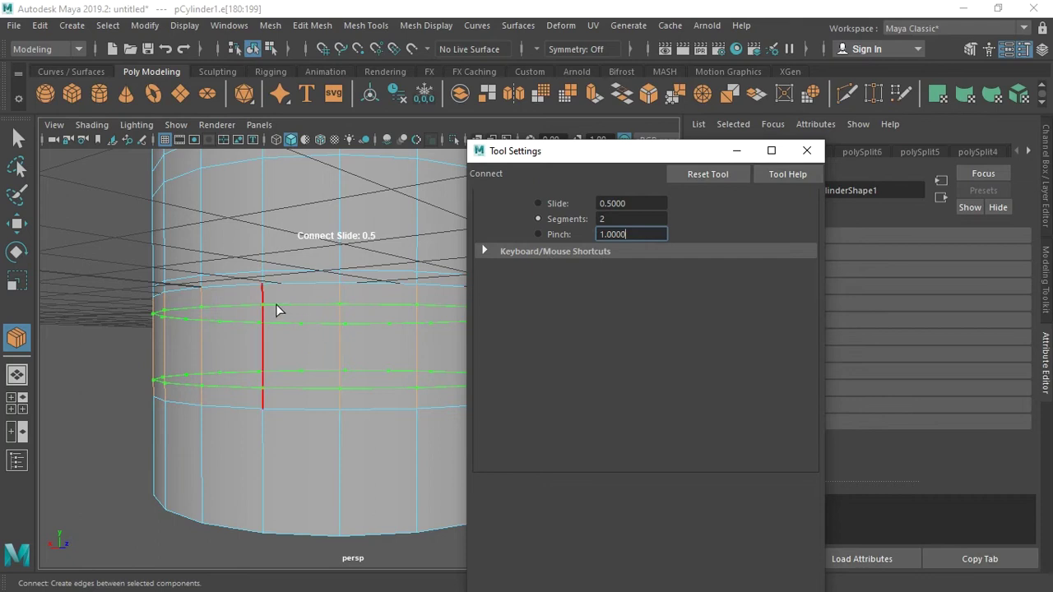
{"action": "double_click", "coordinate": [634, 234]}
{"action": "type", "text": "2"}
{"action": "key", "text": "Return"}
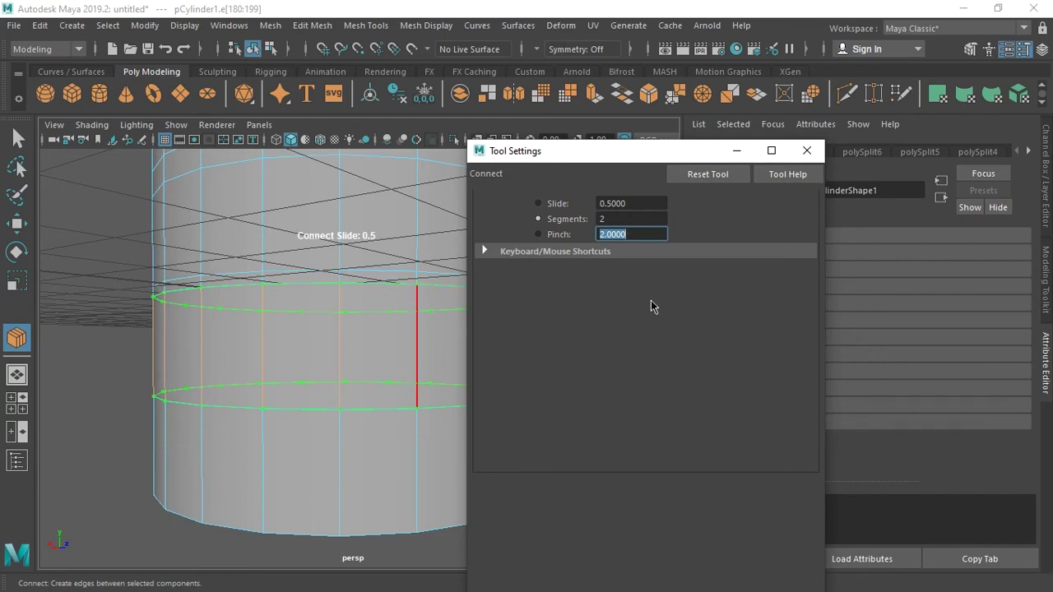
{"action": "type", "text": "0"}
{"action": "key", "text": "Return"}
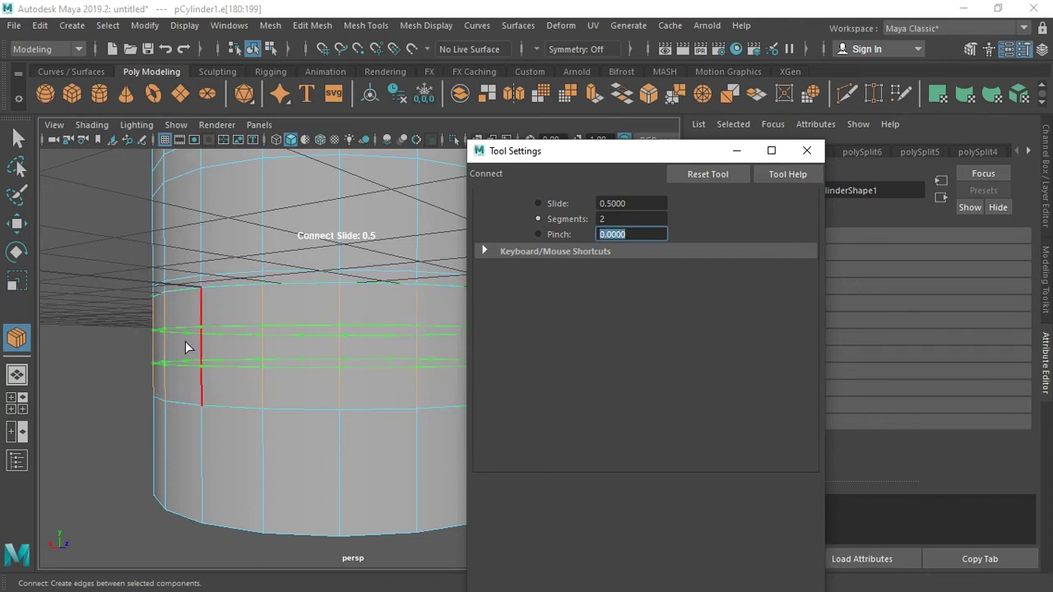
Step: Reset the Connect Tool to its default values and close its settings
{"action": "left_click", "coordinate": [702, 174]}
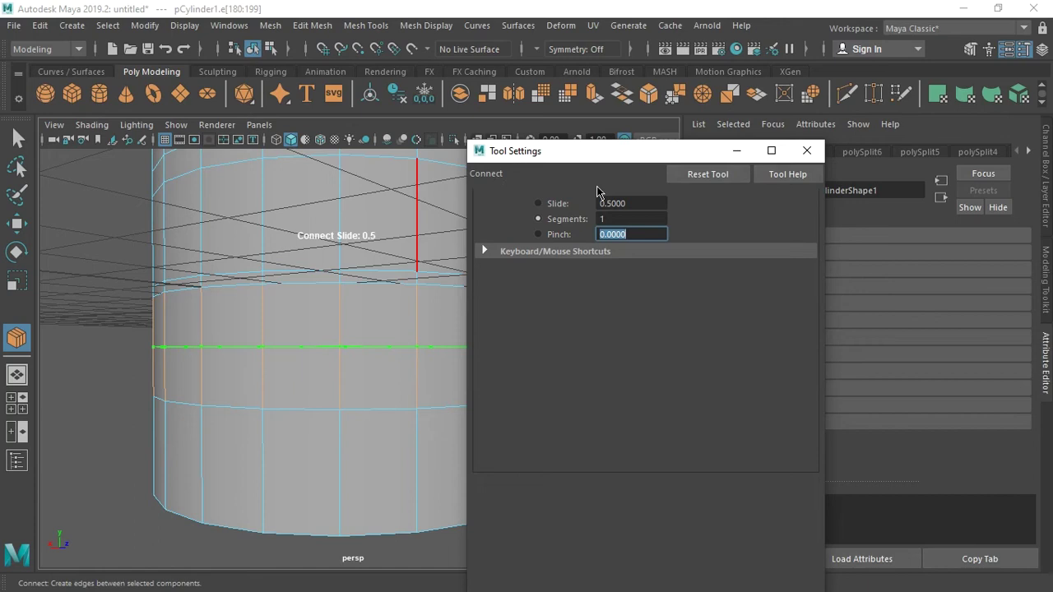
{"action": "left_click", "coordinate": [811, 151]}
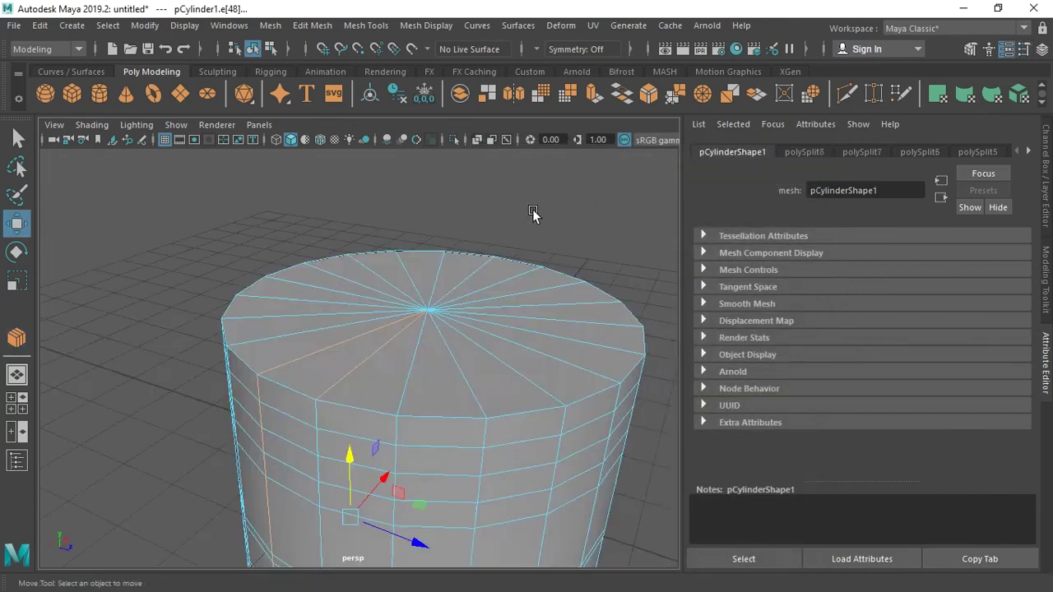
Step: Clear the selection and select only the edges of the cylinder's top cap from the front view
{"action": "left_click", "coordinate": [532, 209]}
{"action": "left_click_drag", "start_coordinate": [532, 209], "coordinate": [431, 326], "text": "alt"}
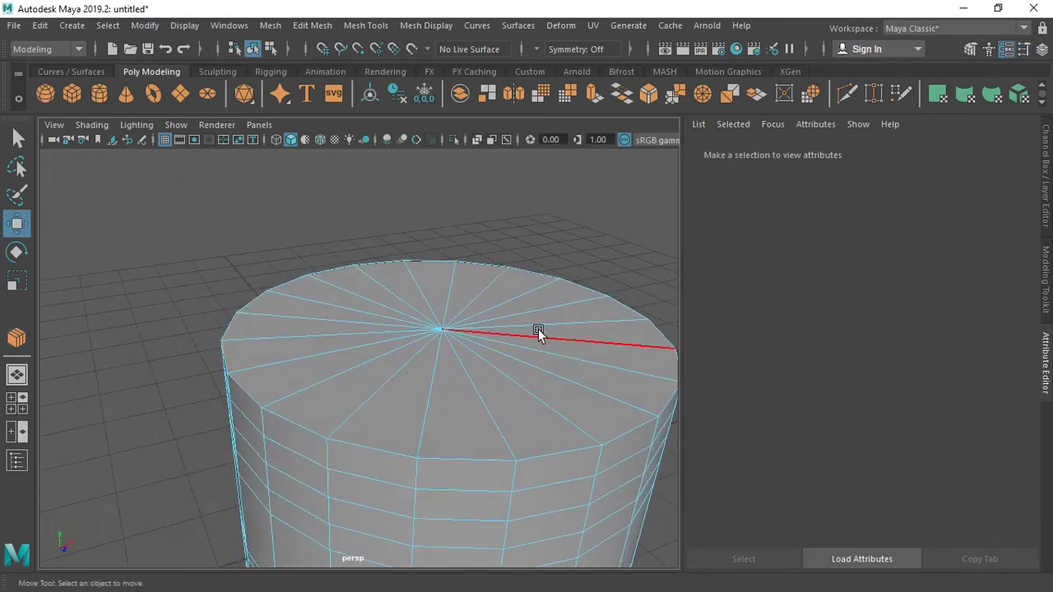
{"action": "right_click_drag", "start_coordinate": [497, 328], "coordinate": [427, 339], "text": "alt"}
{"action": "left_click_drag", "start_coordinate": [428, 339], "coordinate": [438, 322], "text": "alt"}
{"action": "right_click_drag", "start_coordinate": [438, 323], "coordinate": [434, 323], "text": "alt"}
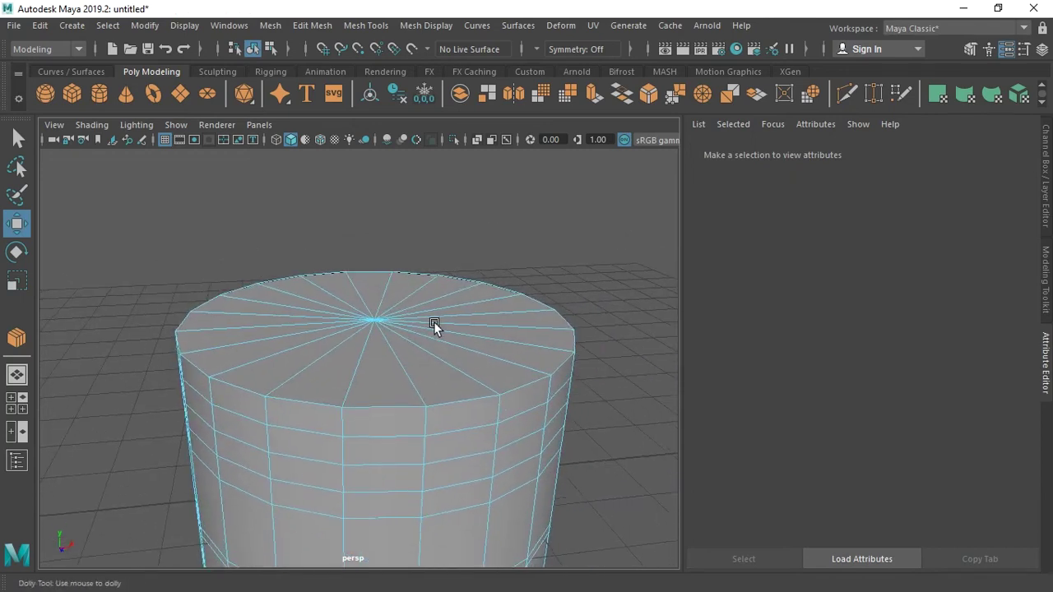
{"action": "key", "text": "space"}
{"action": "left_click_drag", "start_coordinate": [406, 325], "coordinate": [428, 329]}
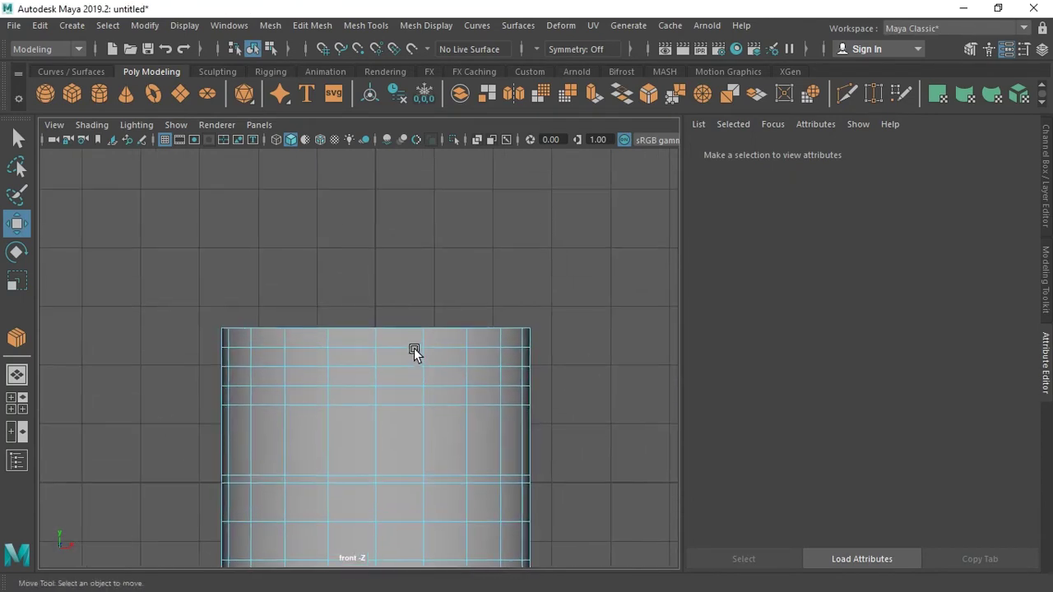
{"action": "scroll", "coordinate": [414, 348], "scroll_direction": "up", "scroll_amount": 1}
{"action": "left_click_drag", "start_coordinate": [110, 242], "coordinate": [597, 341]}
{"action": "left_click_drag", "start_coordinate": [618, 377], "coordinate": [175, 333]}
{"action": "key", "text": "space"}
{"action": "mouse_move", "coordinate": [363, 342]}
{"action": "left_mouse_down"}
{"action": "mouse_move", "coordinate": [394, 288]}
{"action": "mouse_move", "coordinate": [364, 332]}
{"action": "left_mouse_up"}
{"action": "scroll", "coordinate": [364, 332], "scroll_direction": "up", "scroll_amount": 2}
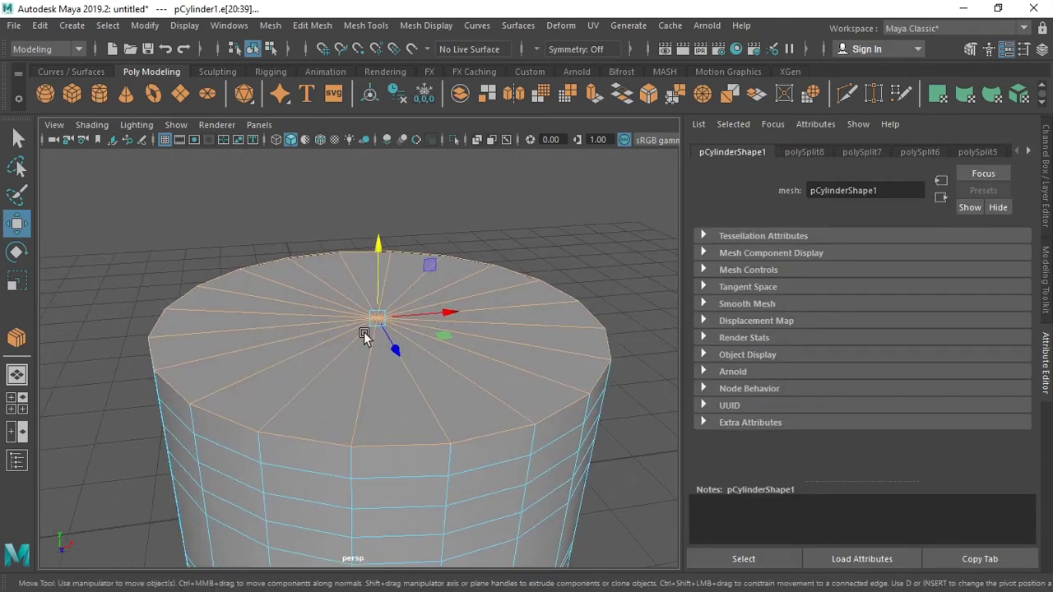
Step: Select the radial edges of the cylinder's top cap and connect them with a one-segment ring
{"action": "double_click", "coordinate": [313, 439]}
{"action": "left_click_drag", "start_coordinate": [313, 438], "coordinate": [428, 390], "text": "alt"}
{"action": "right_click_drag", "start_coordinate": [382, 291], "coordinate": [386, 560], "text": "shift"}
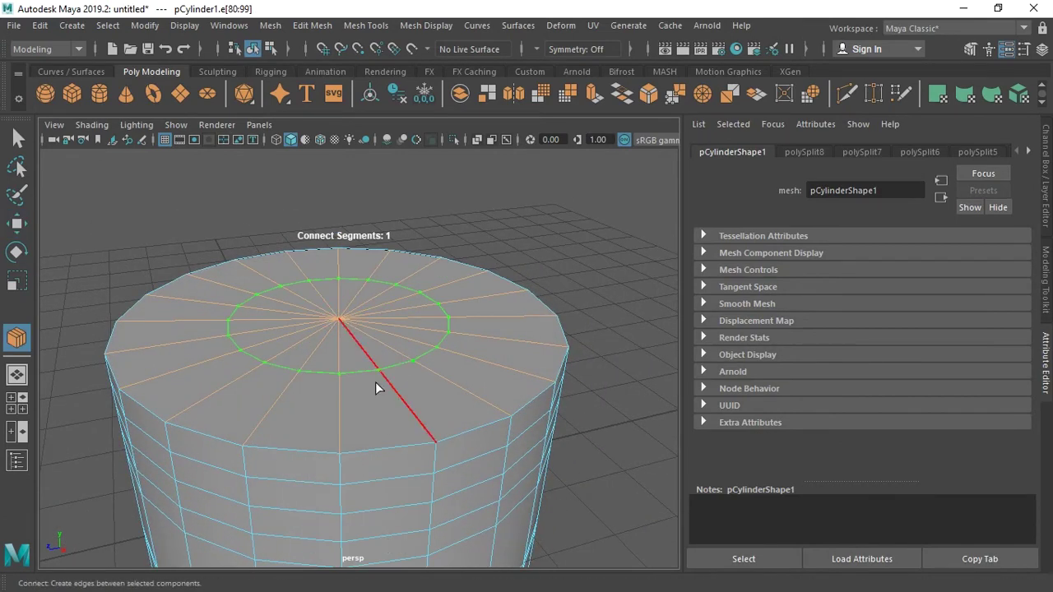
{"action": "left_click_drag", "start_coordinate": [375, 382], "coordinate": [314, 358], "text": "alt"}
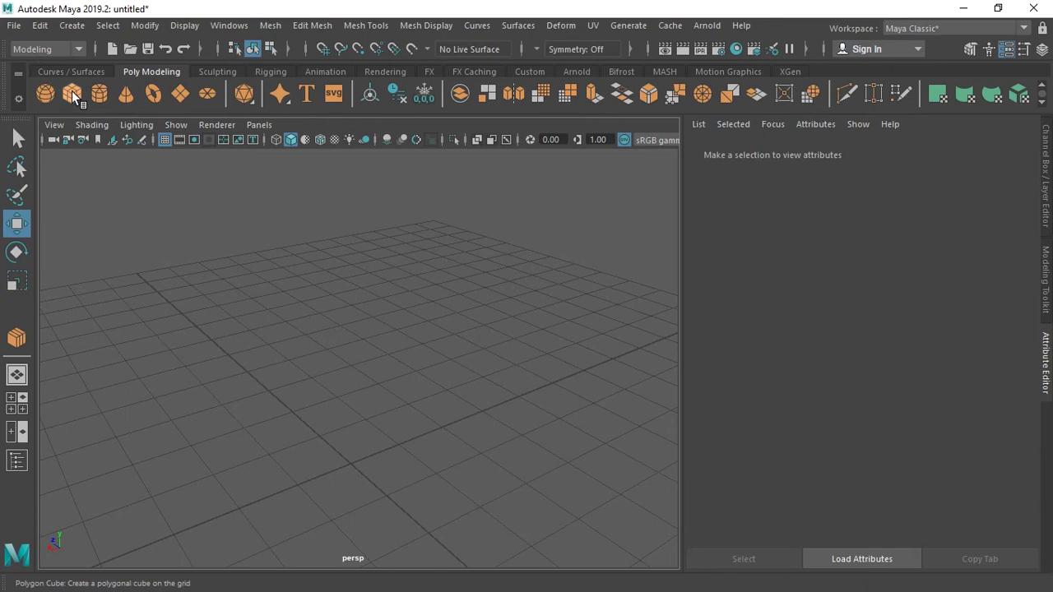
Step: Create a polygon cube in the empty scene, scale it up uniformly and raise it above the grid
{"action": "left_click", "coordinate": [71, 93]}
{"action": "key", "text": "r"}
{"action": "left_click_drag", "start_coordinate": [355, 464], "coordinate": [484, 486]}
{"action": "key", "text": "w"}
{"action": "scroll", "coordinate": [357, 397], "scroll_direction": "down", "scroll_amount": 3}
{"action": "left_click_drag", "start_coordinate": [352, 390], "coordinate": [282, 288]}
{"action": "scroll", "coordinate": [335, 308], "scroll_direction": "down", "scroll_amount": 3}
Step: Select the cube's four parallel horizontal edges in edge mode and start the Connect Tool on them with its settings open
{"action": "right_click_drag", "start_coordinate": [362, 215], "coordinate": [359, 112]}
{"action": "left_click_drag", "start_coordinate": [336, 168], "coordinate": [353, 563]}
{"action": "left_click_drag", "start_coordinate": [325, 347], "coordinate": [390, 278], "text": "alt"}
{"action": "right_click_drag", "start_coordinate": [396, 256], "coordinate": [442, 524], "text": "shift"}
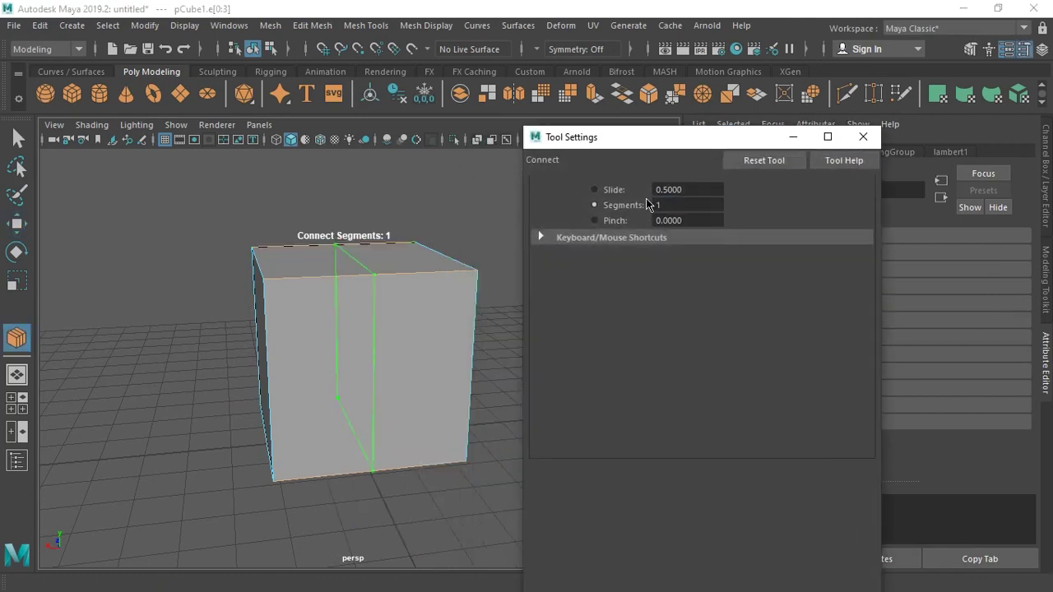
Step: Try the cube connection with 12 segments and reset the Connect Tool to its default values
{"action": "left_click", "coordinate": [689, 205]}
{"action": "key", "text": "Return"}
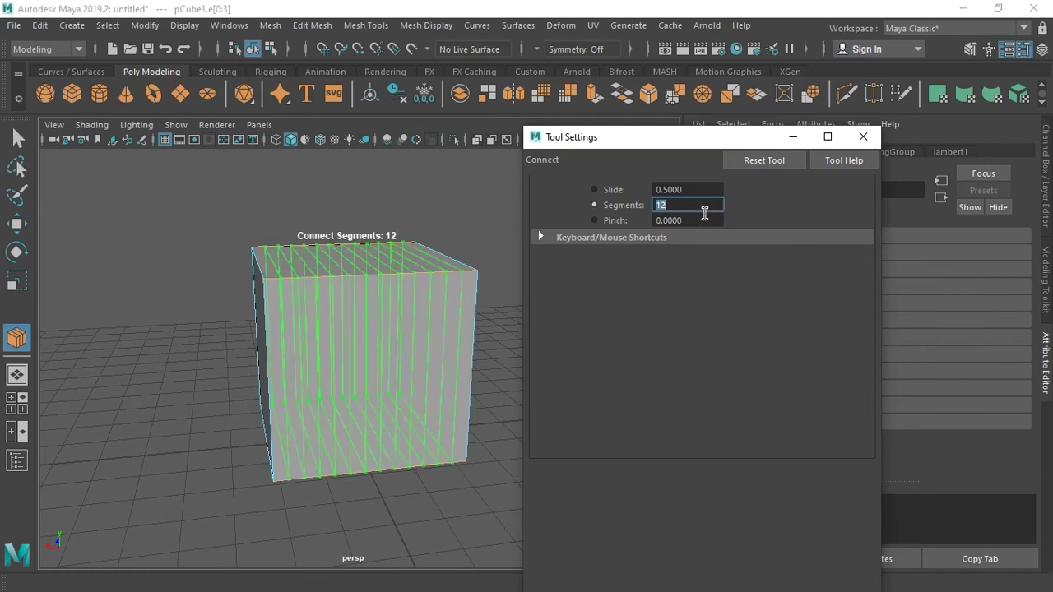
{"action": "left_click_drag", "start_coordinate": [694, 221], "coordinate": [629, 228]}
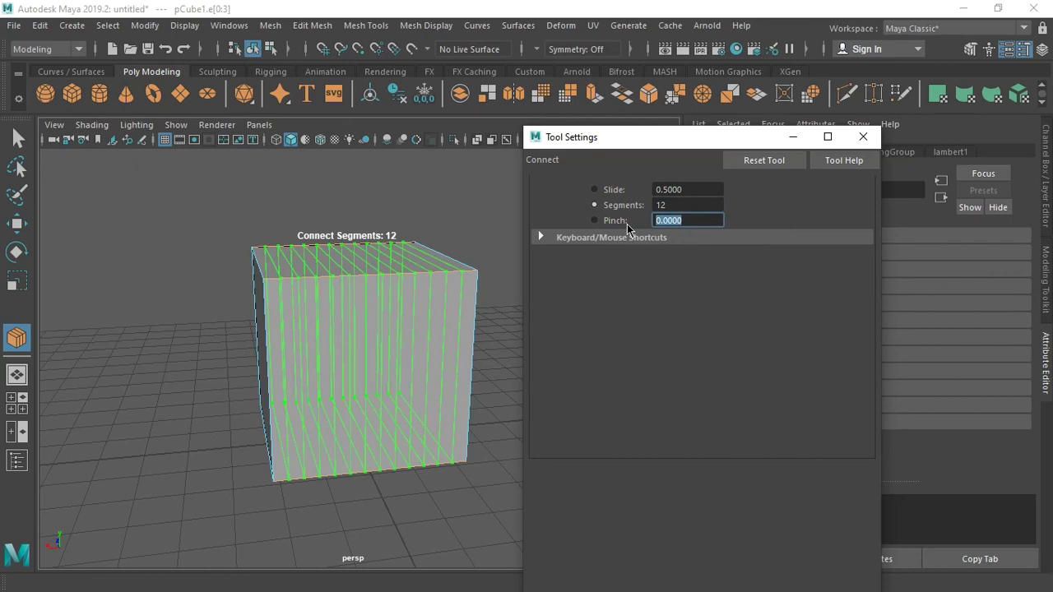
{"action": "left_click", "coordinate": [693, 191]}
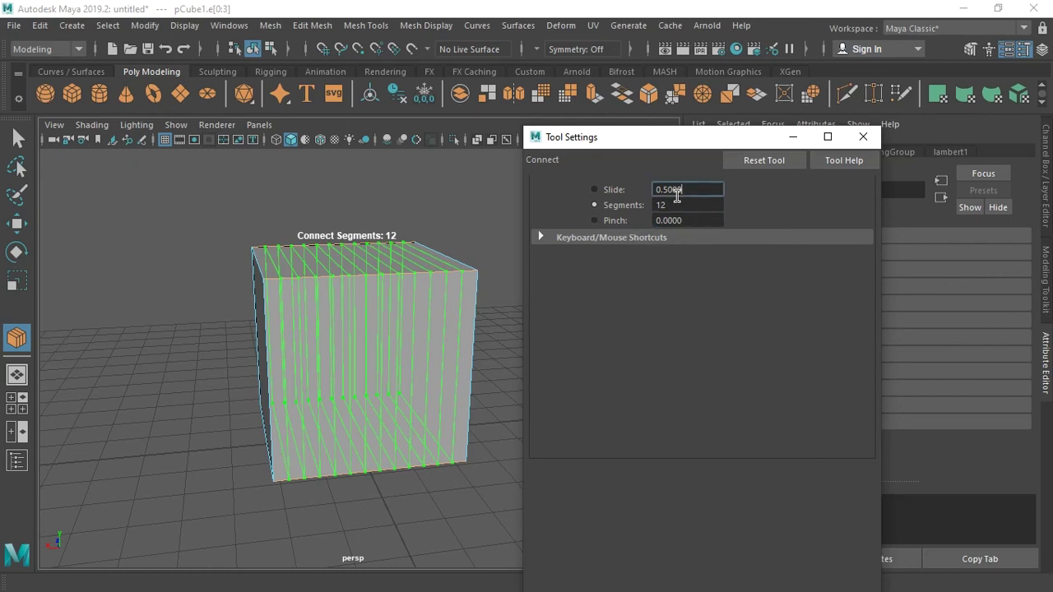
{"action": "left_click_drag", "start_coordinate": [395, 322], "coordinate": [380, 283], "text": "alt"}
{"action": "middle_click_drag", "start_coordinate": [379, 283], "coordinate": [362, 299], "text": "alt"}
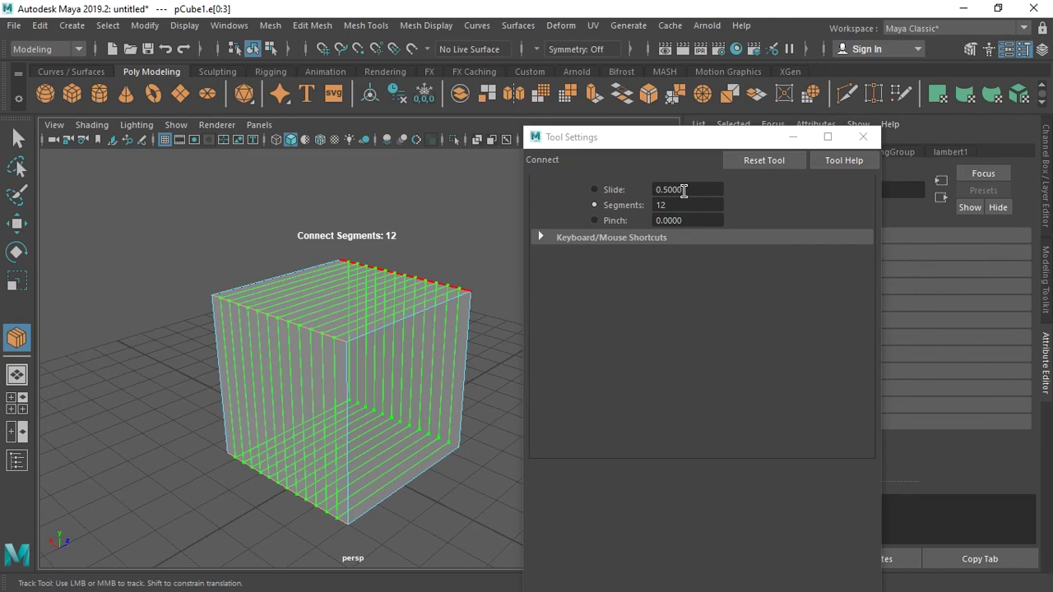
{"action": "left_click", "coordinate": [768, 168]}
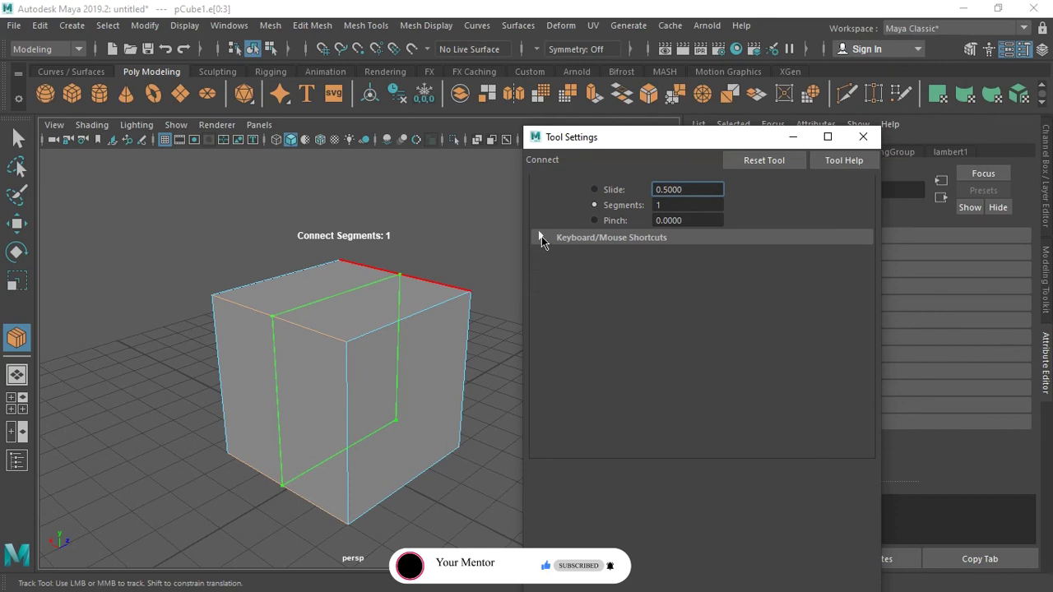
Step: Expand the Connect Tool's Keyboard/Mouse Shortcuts list and review it against the cube
{"action": "left_click", "coordinate": [540, 236]}
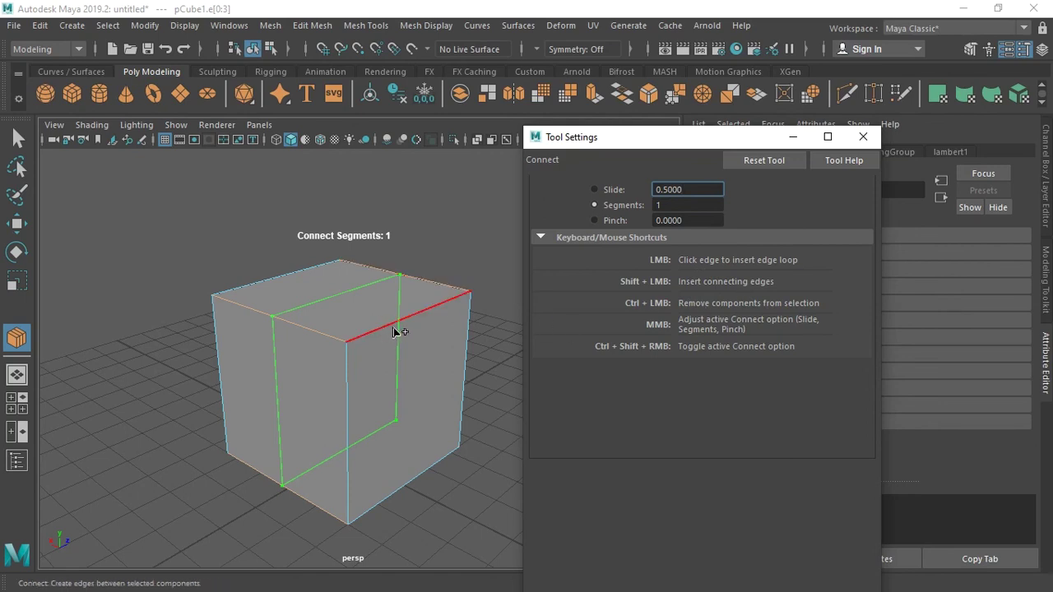
{"action": "left_click_drag", "start_coordinate": [395, 333], "coordinate": [581, 355], "text": "alt"}
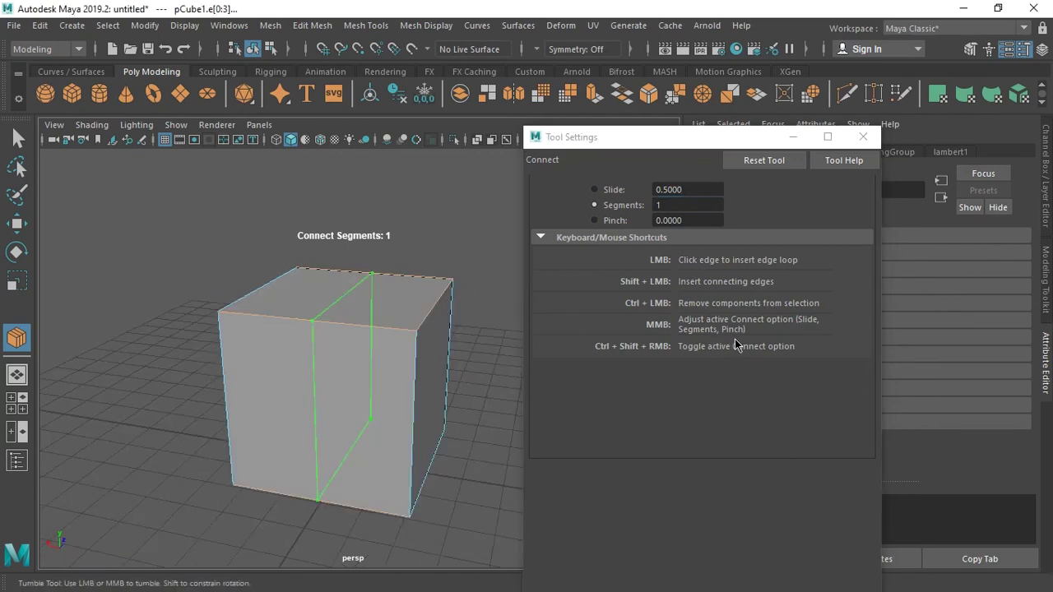
Step: Close the Connect Tool's settings and complete the one-segment connection around the cube
{"action": "left_click", "coordinate": [862, 137]}
{"action": "scroll", "coordinate": [445, 356], "scroll_direction": "down", "scroll_amount": 2}
{"action": "left_click_drag", "start_coordinate": [331, 356], "coordinate": [416, 308], "text": "alt"}
{"action": "key", "text": "w"}
Step: Return to object mode, clear the edge selection and select the whole cube
{"action": "scroll", "coordinate": [374, 349], "scroll_direction": "up", "scroll_amount": 2}
{"action": "right_click_drag", "start_coordinate": [416, 307], "coordinate": [525, 123]}
{"action": "left_click", "coordinate": [484, 207]}
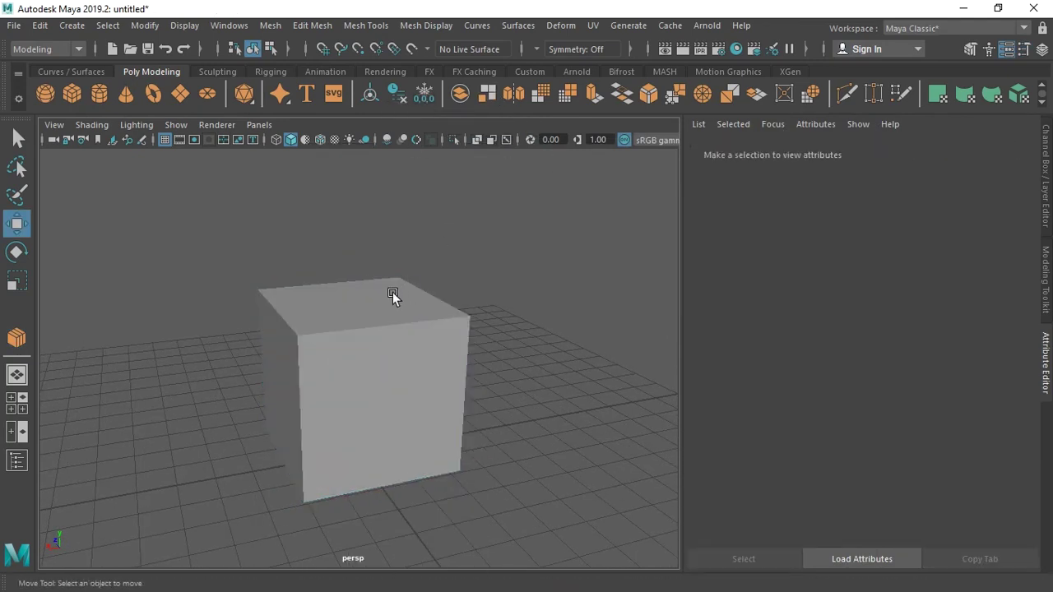
{"action": "left_click", "coordinate": [390, 293]}
{"action": "left_click_drag", "start_coordinate": [349, 302], "coordinate": [362, 307], "text": "alt"}
{"action": "middle_click_drag", "start_coordinate": [353, 296], "coordinate": [383, 282], "text": "alt"}
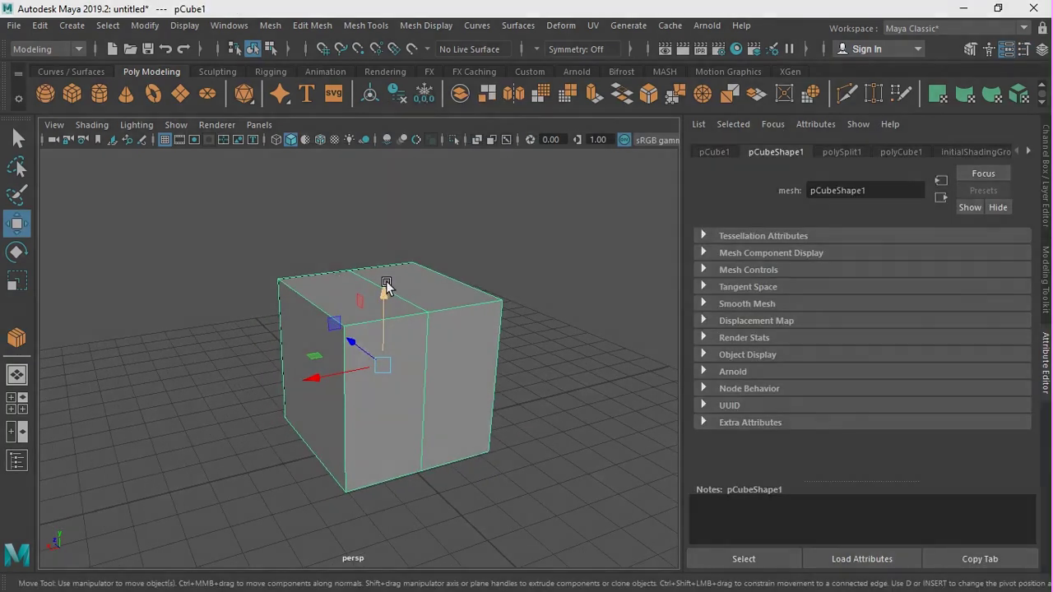